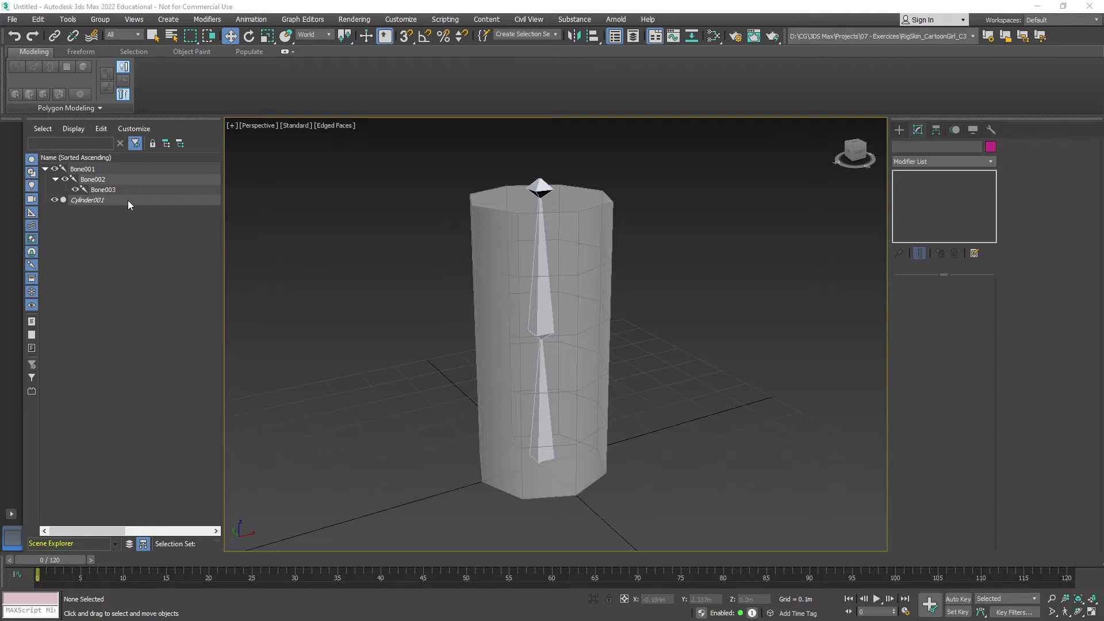
Step: Select the cylinder, enable Edit Envelopes in its Skin modifier and clear the vertex selection
{"action": "left_click", "coordinate": [127, 200]}
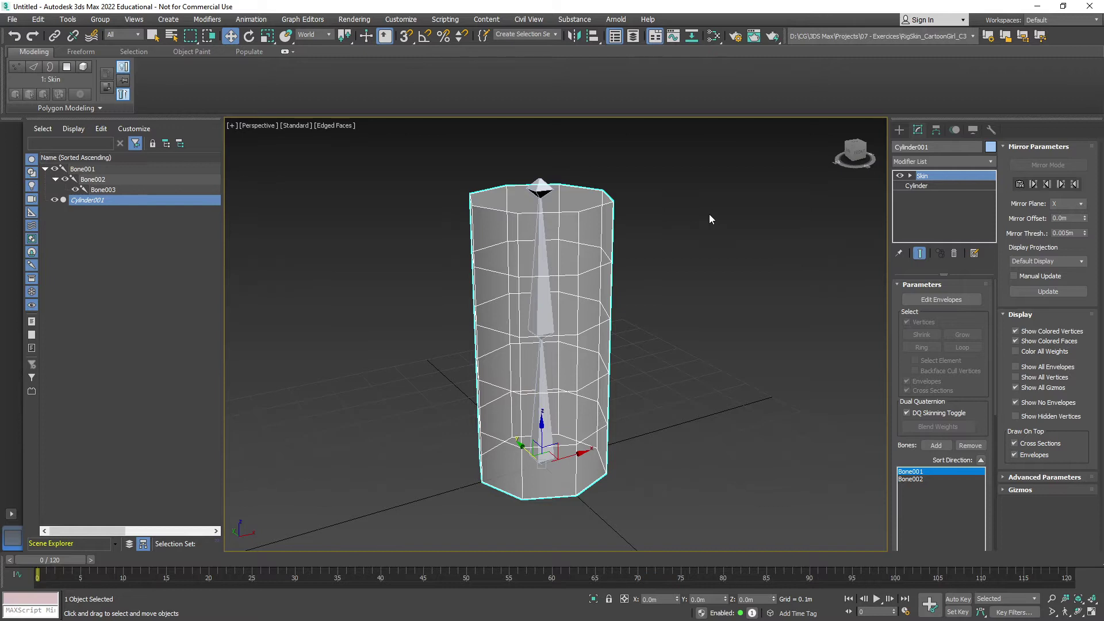
{"action": "left_click", "coordinate": [934, 299]}
{"action": "middle_click_drag", "start_coordinate": [709, 278], "coordinate": [664, 316], "text": "alt"}
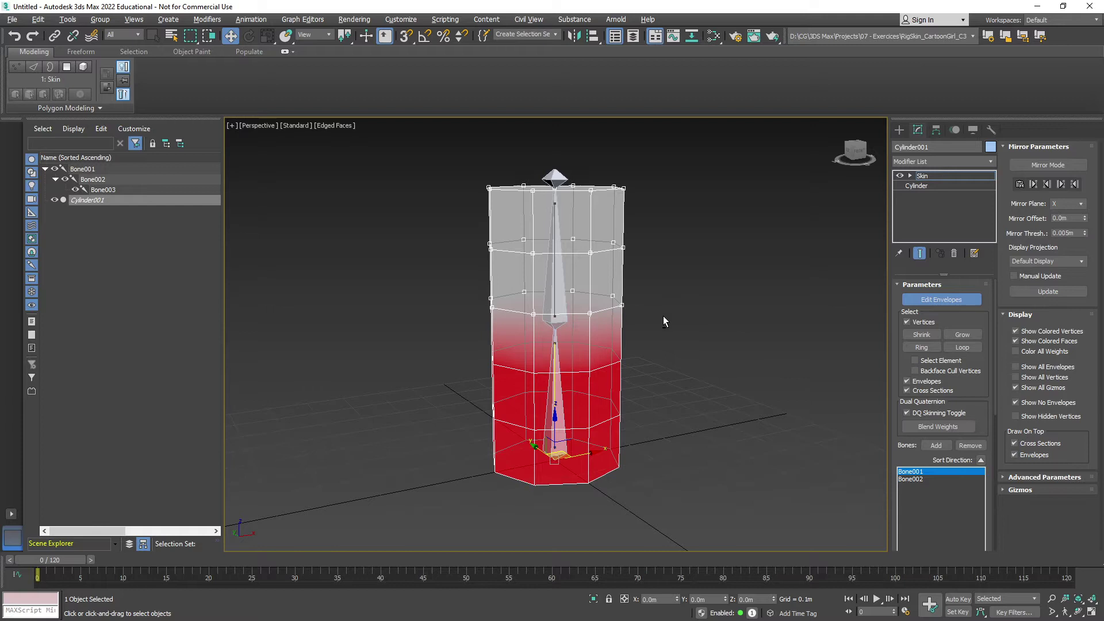
{"action": "scroll", "coordinate": [663, 321], "scroll_direction": "up", "scroll_amount": 4}
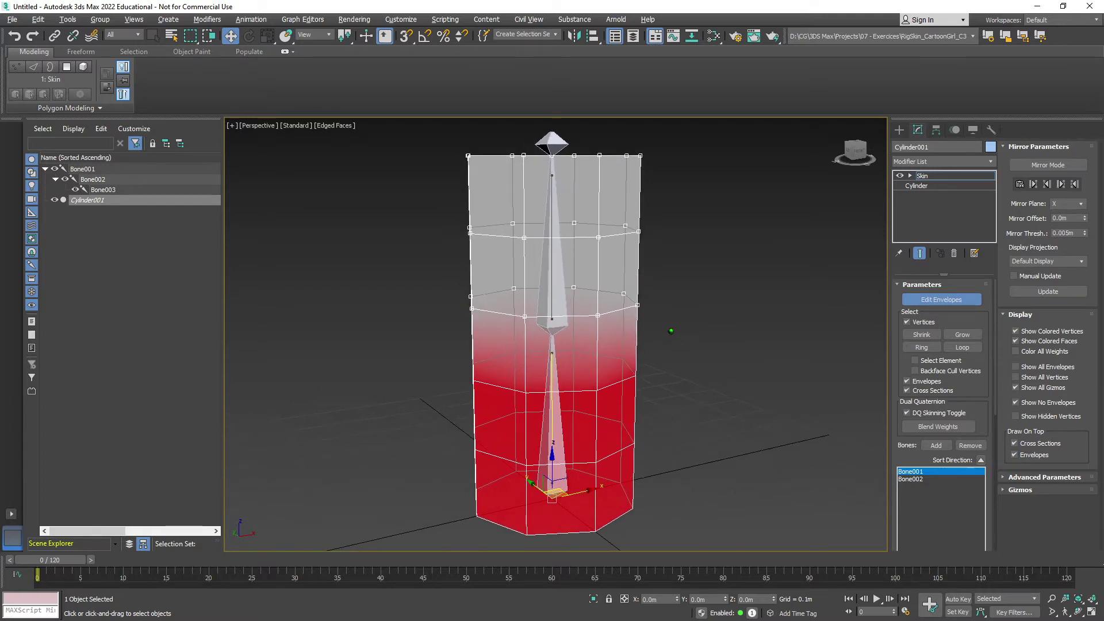
{"action": "left_click", "coordinate": [554, 415]}
{"action": "mouse_move", "coordinate": [546, 160]}
{"action": "left_mouse_down"}
{"action": "mouse_move", "coordinate": [532, 340]}
{"action": "mouse_move", "coordinate": [601, 214]}
{"action": "mouse_move", "coordinate": [560, 190]}
{"action": "left_mouse_up"}
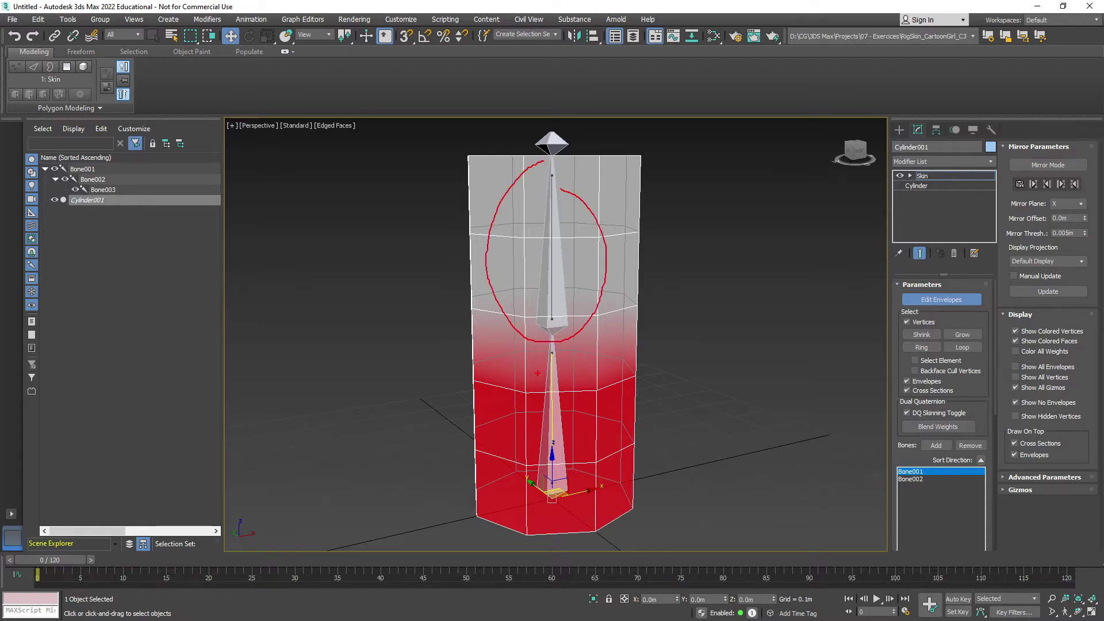
{"action": "mouse_move", "coordinate": [532, 349]}
{"action": "left_mouse_down"}
{"action": "mouse_move", "coordinate": [484, 443]}
{"action": "mouse_move", "coordinate": [604, 383]}
{"action": "mouse_move", "coordinate": [557, 337]}
{"action": "left_mouse_up"}
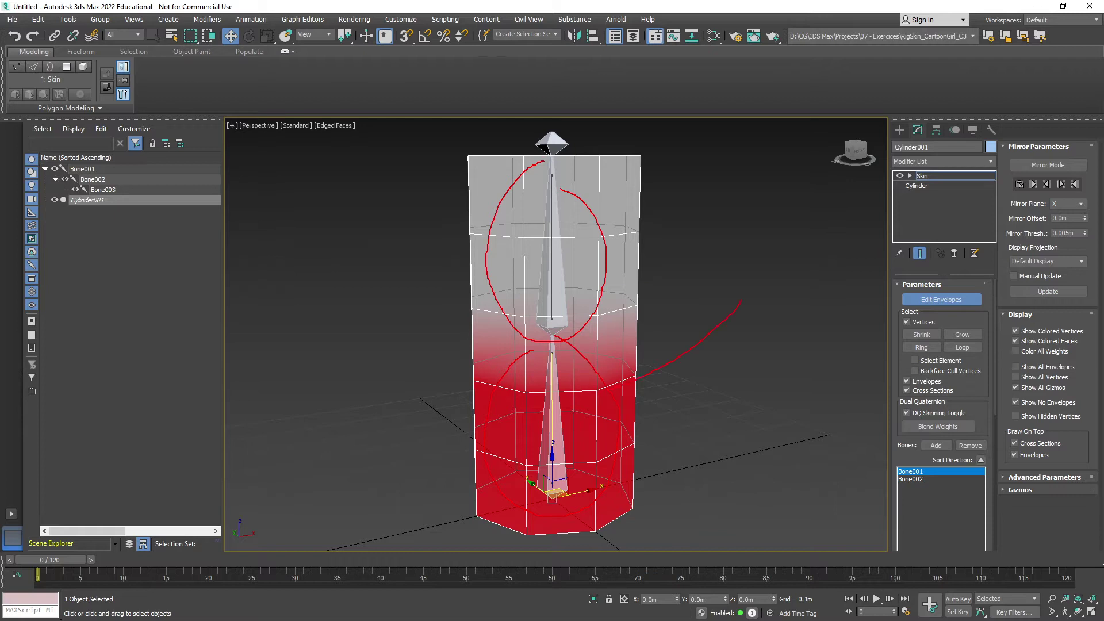
{"action": "key", "text": "Escape"}
{"action": "mouse_move", "coordinate": [720, 200]}
{"action": "left_mouse_down"}
{"action": "mouse_move", "coordinate": [558, 254]}
{"action": "mouse_move", "coordinate": [591, 262]}
{"action": "left_mouse_up"}
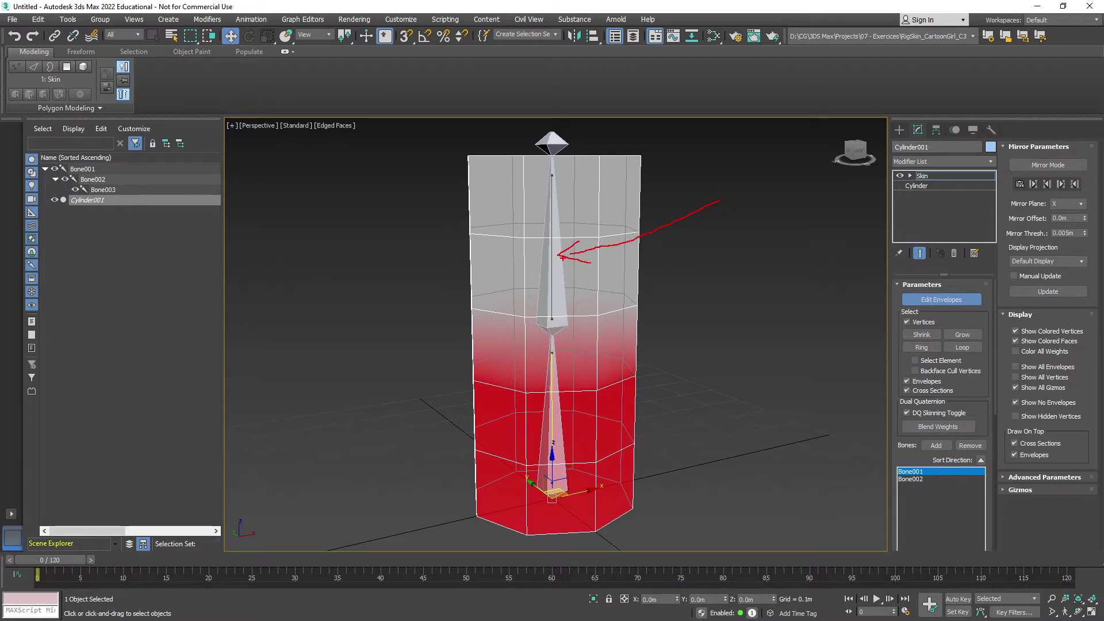
{"action": "key", "text": "e"}
{"action": "mouse_move", "coordinate": [549, 232]}
{"action": "left_mouse_down"}
{"action": "mouse_move", "coordinate": [534, 258]}
{"action": "mouse_move", "coordinate": [557, 231]}
{"action": "left_mouse_up"}
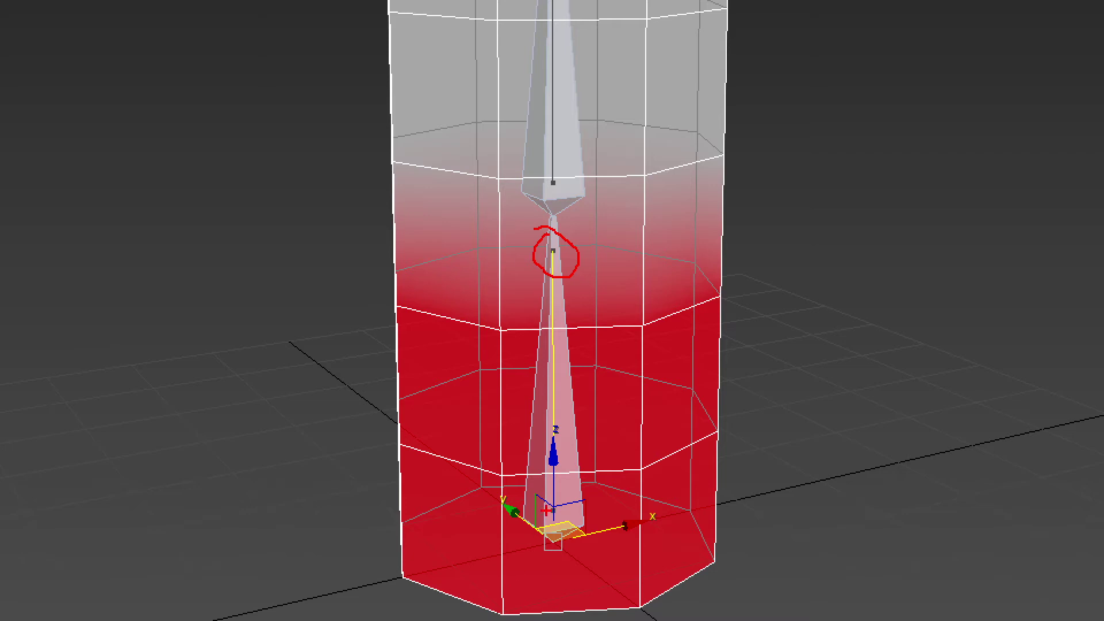
{"action": "left_click_drag", "start_coordinate": [567, 511], "coordinate": [541, 515]}
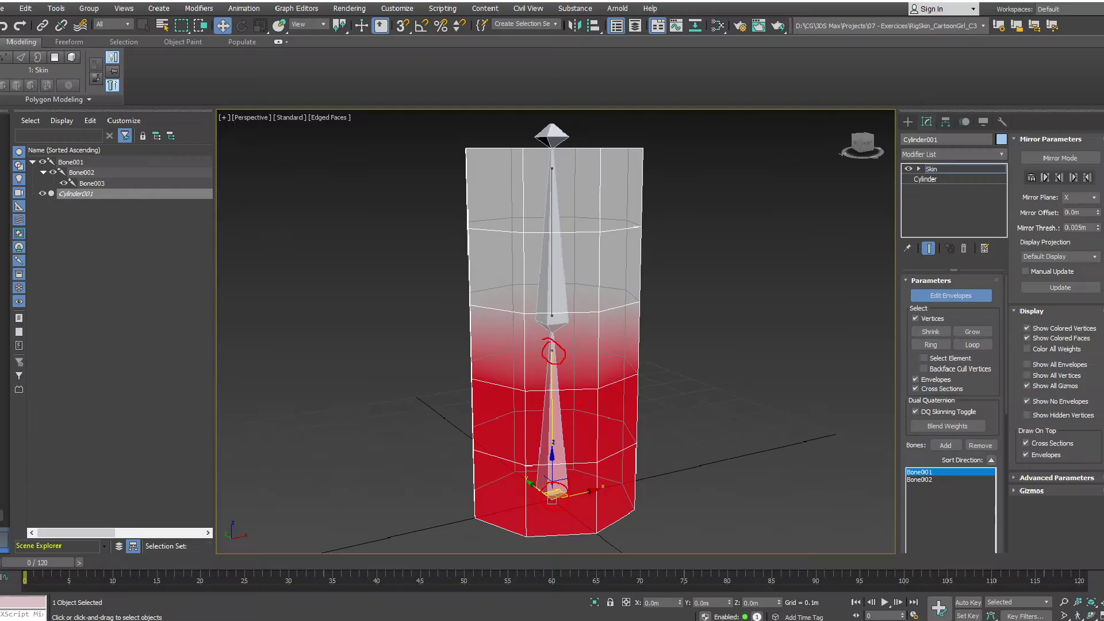
{"action": "key", "text": "e"}
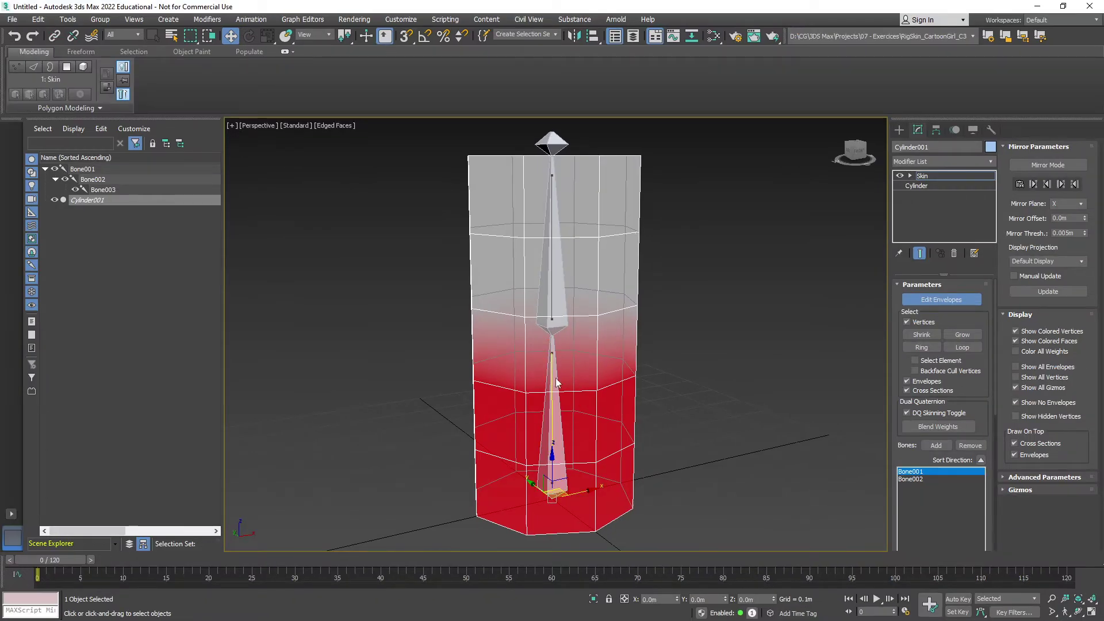
Step: Hide the edged faces to view the smooth weight gradient on the cylinder and show them again
{"action": "key", "text": "F4"}
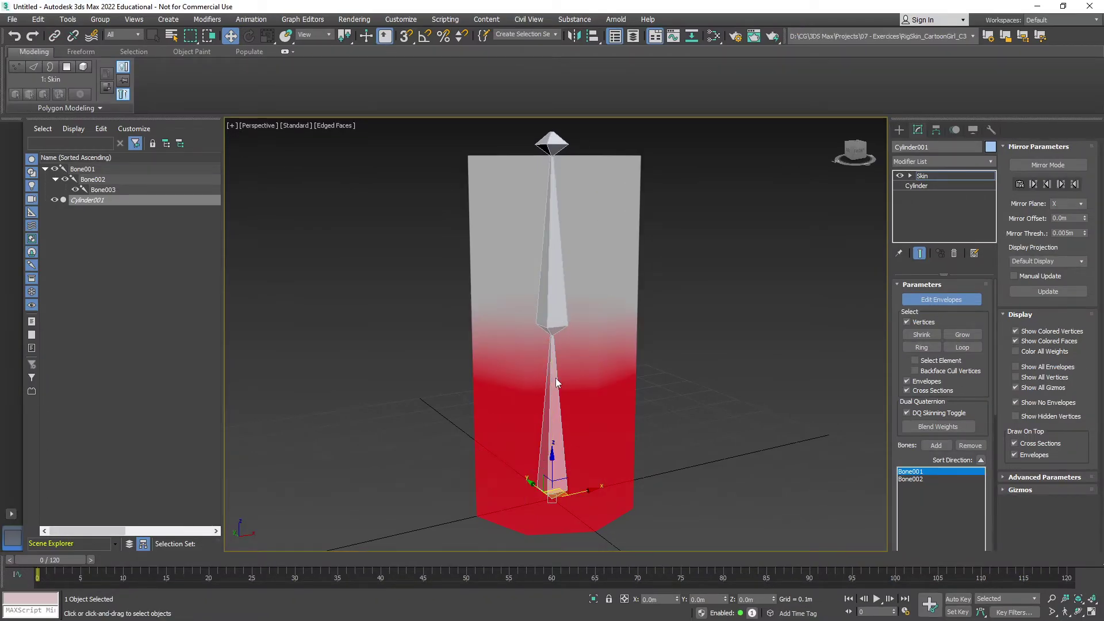
{"action": "key", "text": "F4"}
{"action": "scroll", "coordinate": [582, 331], "scroll_direction": "down", "scroll_amount": 2}
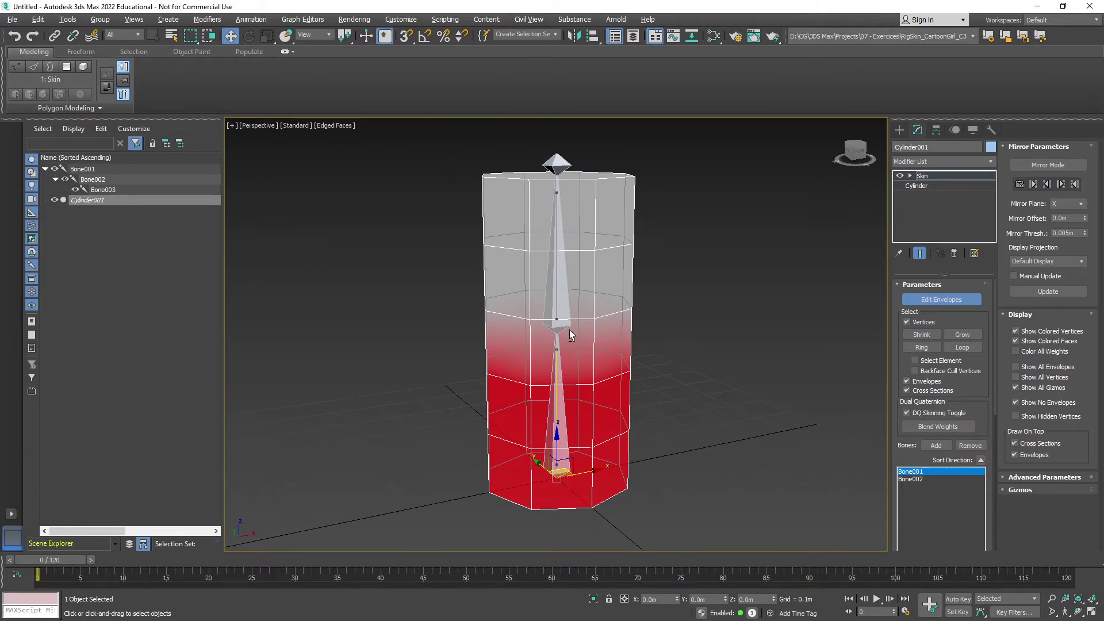
Step: Alternate between the Bone002 and Bone001 envelopes to compare which part of the cylinder each bone influences
{"action": "left_click", "coordinate": [559, 289]}
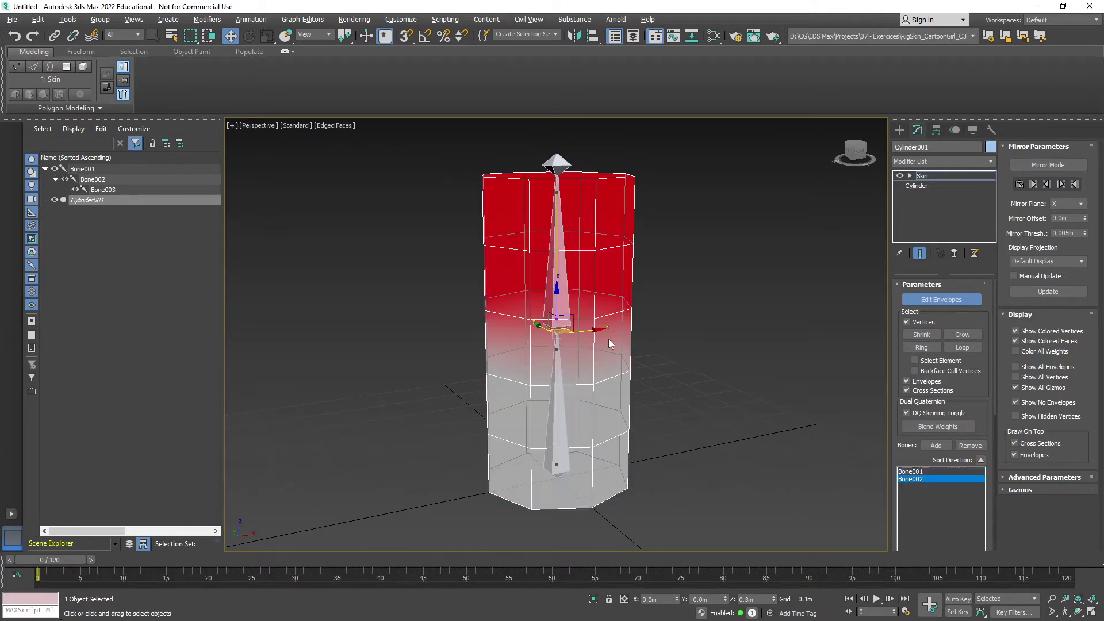
{"action": "left_click", "coordinate": [558, 405]}
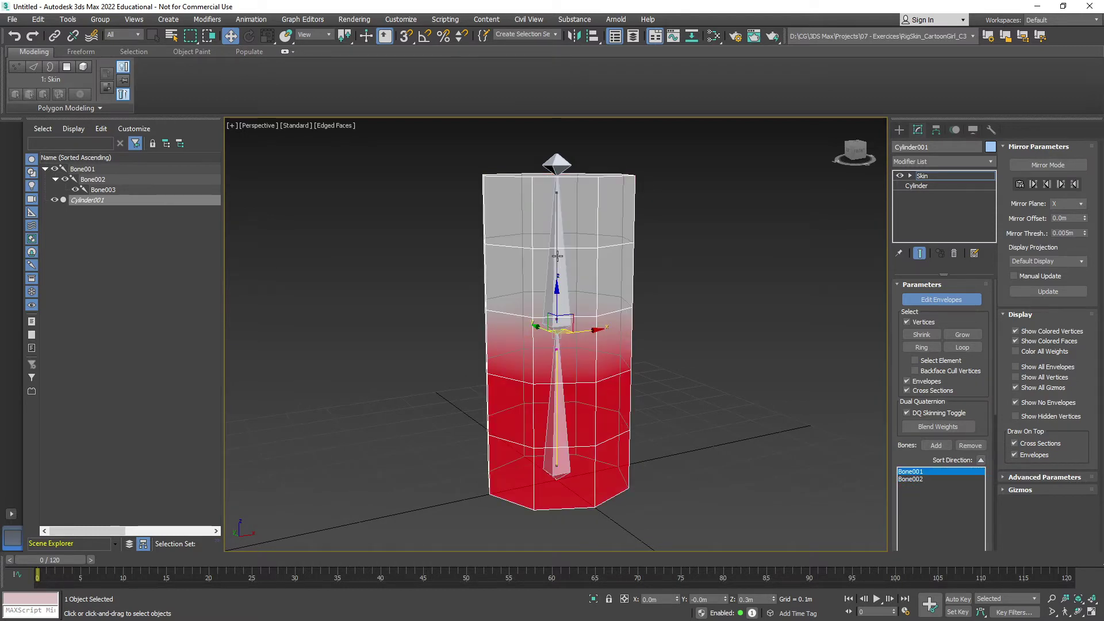
{"action": "left_click", "coordinate": [633, 302]}
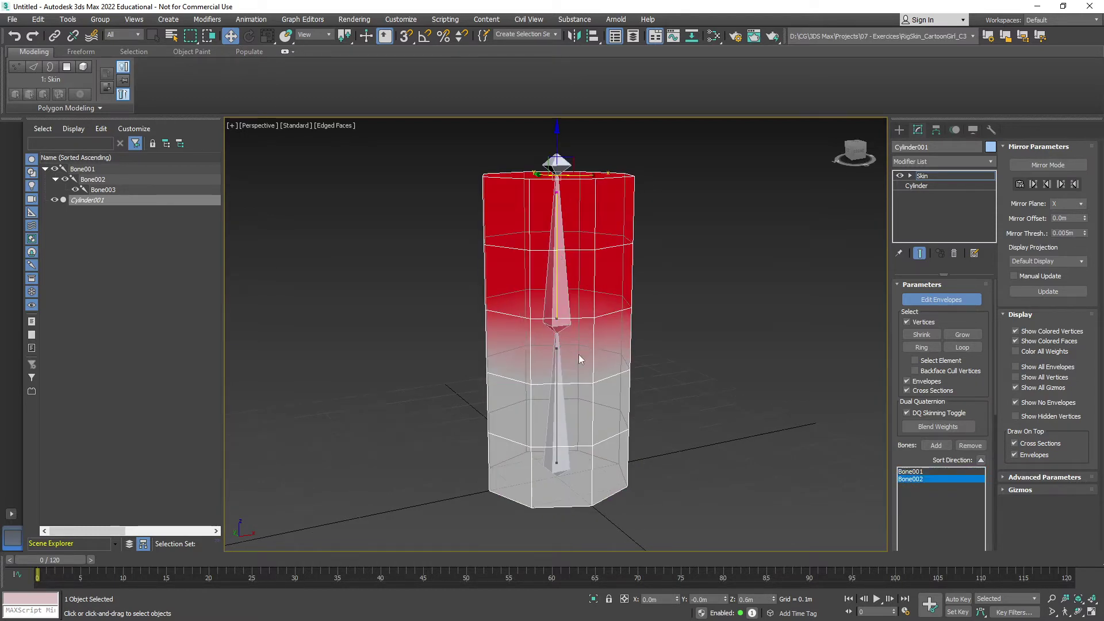
{"action": "left_click", "coordinate": [555, 366]}
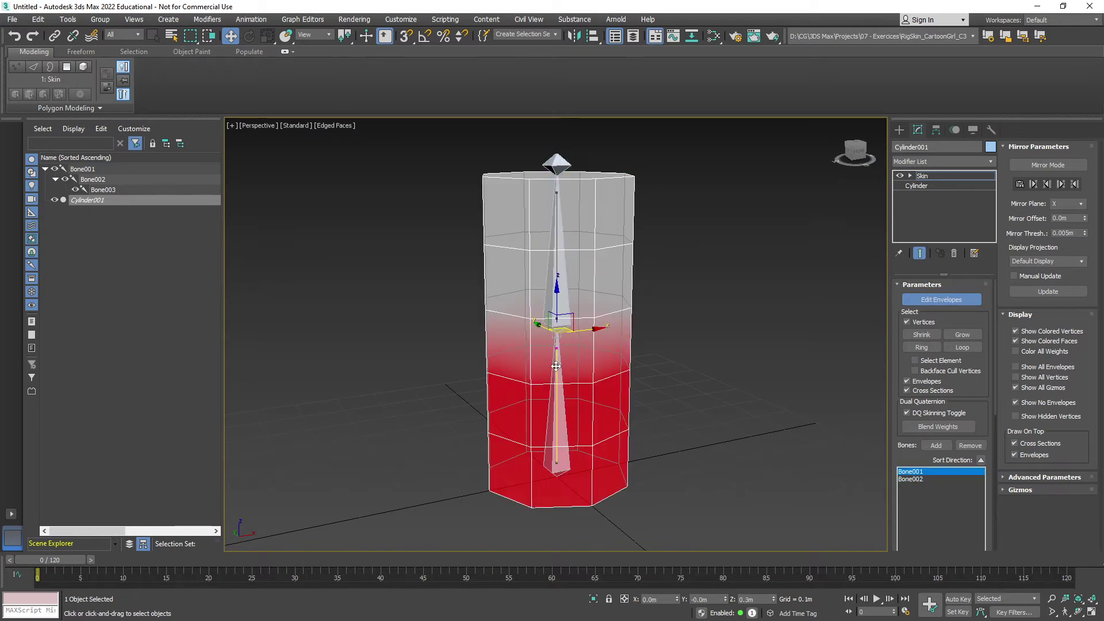
{"action": "left_click", "coordinate": [556, 231]}
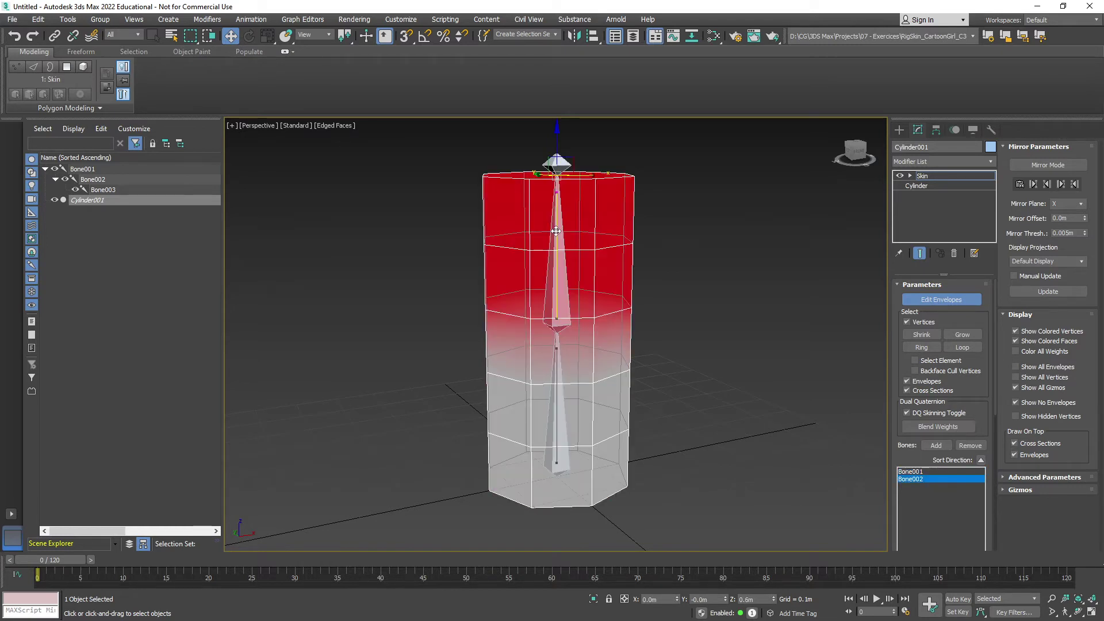
{"action": "left_click", "coordinate": [556, 362]}
{"action": "middle_click_drag", "start_coordinate": [619, 344], "coordinate": [613, 347], "text": "alt"}
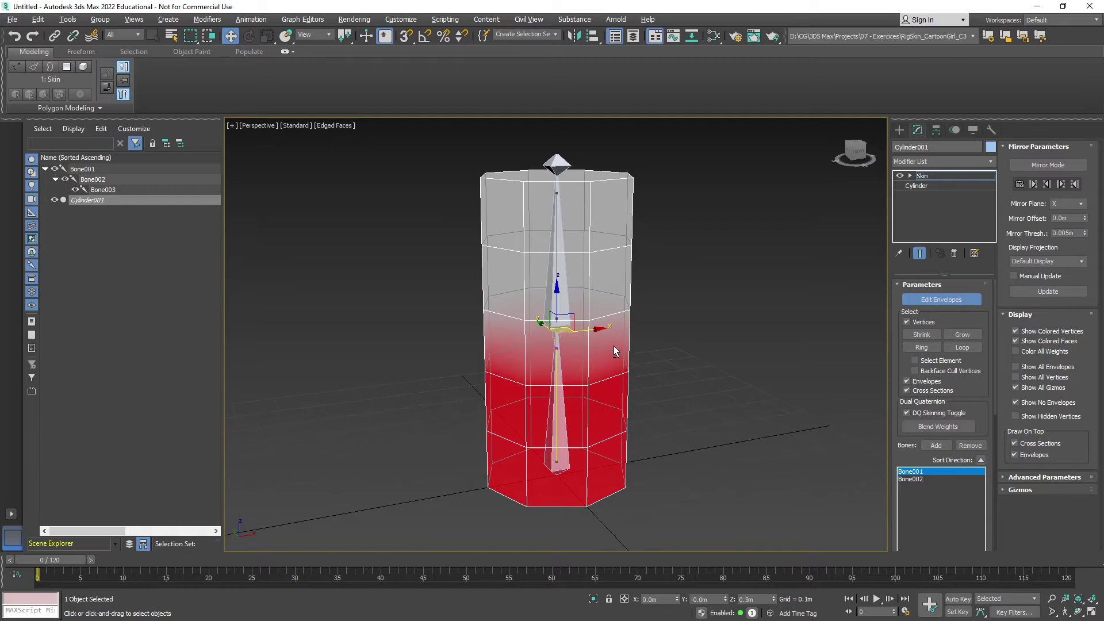
{"action": "left_click", "coordinate": [557, 259]}
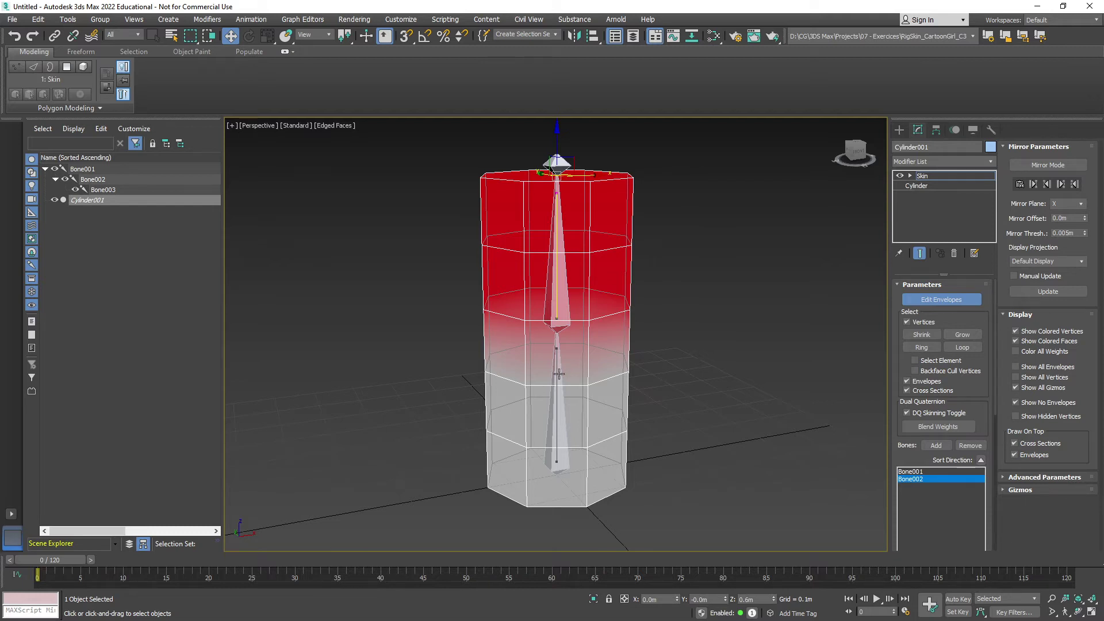
{"action": "left_click", "coordinate": [554, 404]}
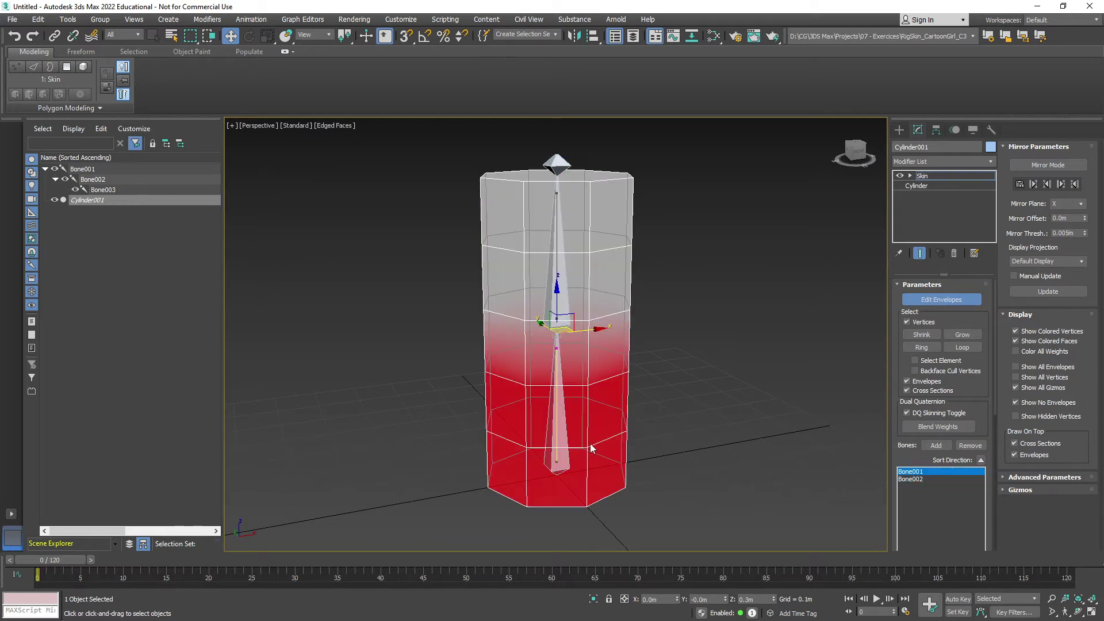
{"action": "middle_click_drag", "start_coordinate": [559, 410], "coordinate": [555, 392], "text": "alt"}
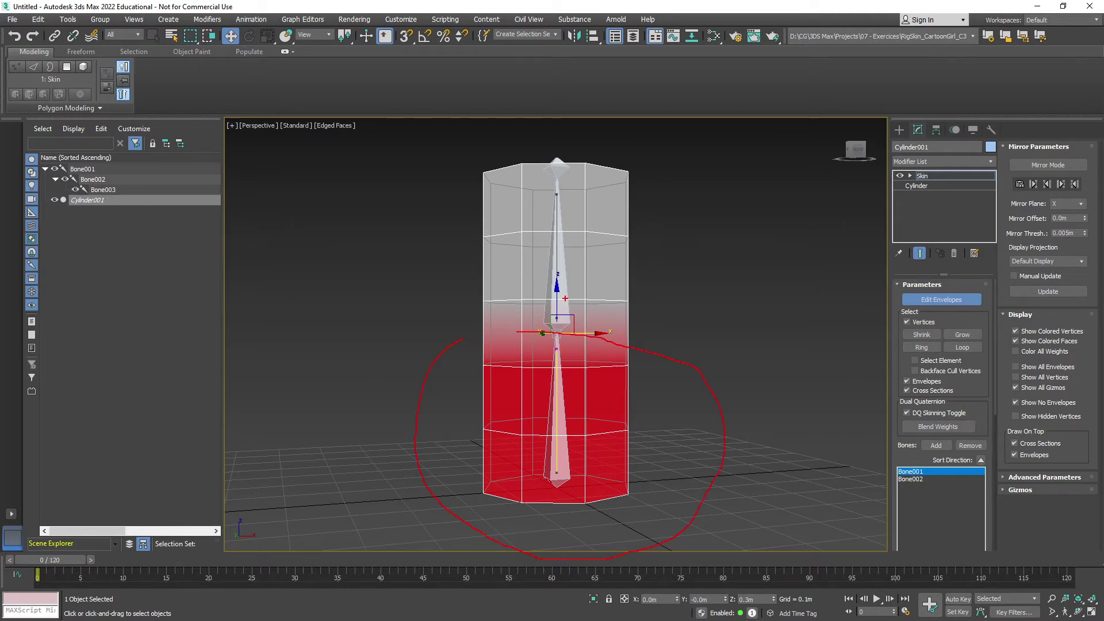
{"action": "left_click", "coordinate": [558, 249]}
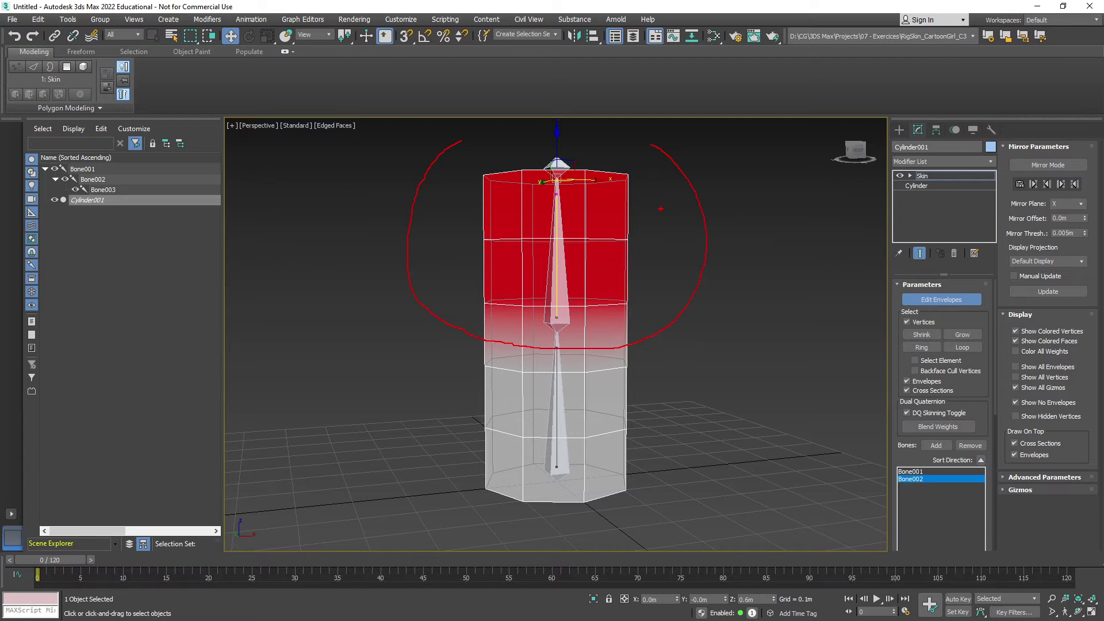
Step: Scrub the timeline from frame 0 to examine how the skinned cylinder follows the bones
{"action": "middle_click_drag", "start_coordinate": [581, 297], "coordinate": [598, 307], "text": "alt"}
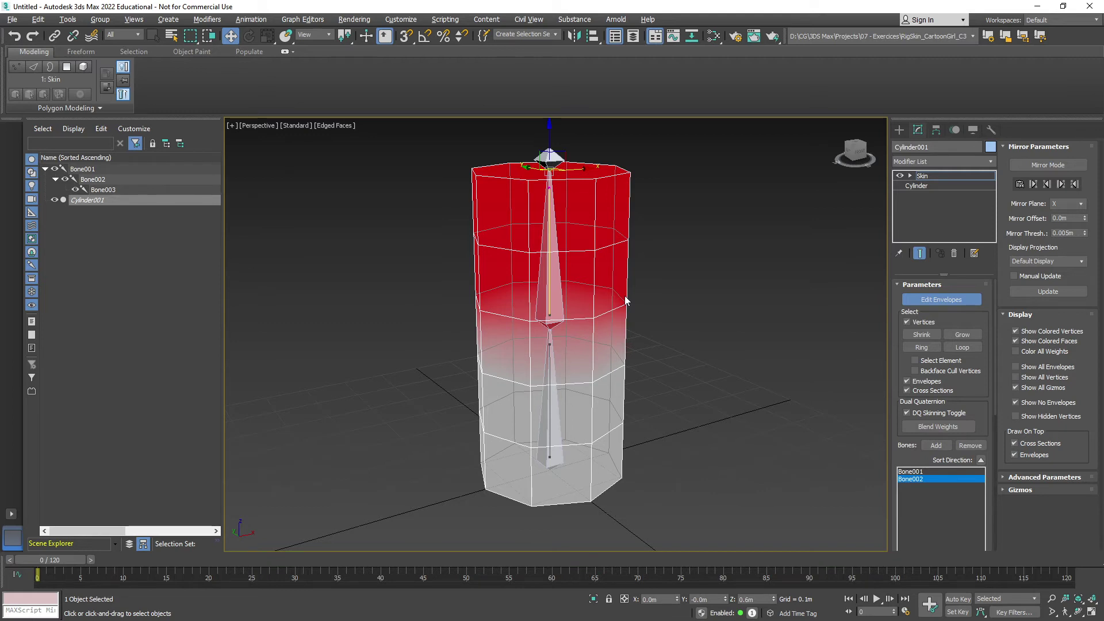
{"action": "mouse_move", "coordinate": [592, 295]}
{"action": "middle_mouse_down", "text": "alt"}
{"action": "mouse_move", "coordinate": [593, 282]}
{"action": "mouse_move", "coordinate": [585, 288]}
{"action": "middle_mouse_up", "text": "alt"}
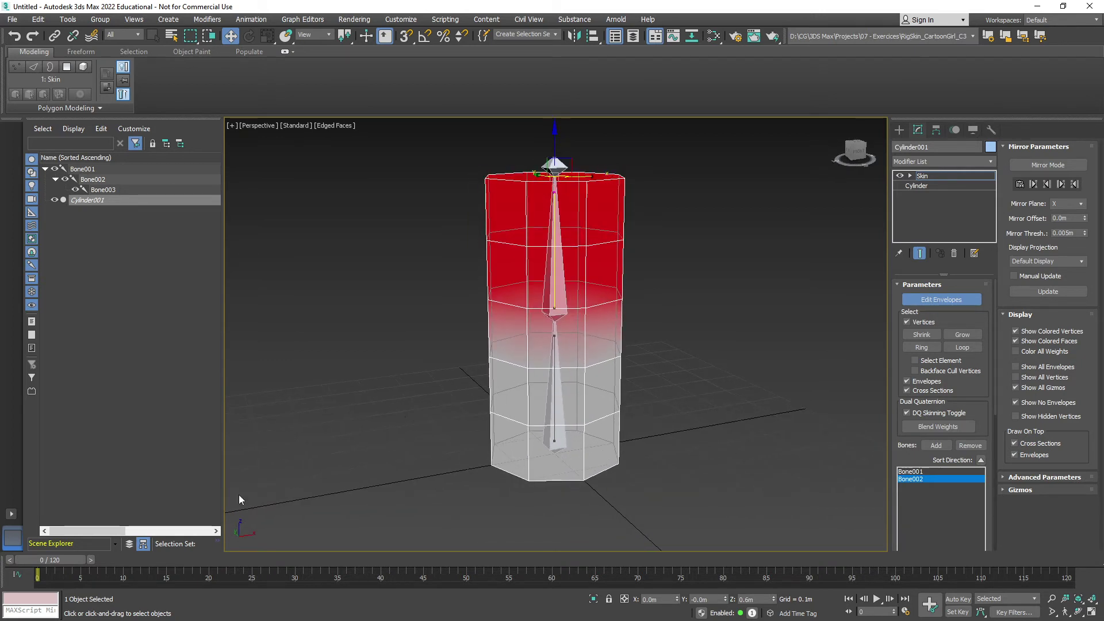
{"action": "mouse_move", "coordinate": [56, 561]}
{"action": "left_mouse_down"}
{"action": "mouse_move", "coordinate": [489, 577]}
{"action": "mouse_move", "coordinate": [54, 581]}
{"action": "left_mouse_up"}
{"action": "key", "text": "w"}
{"action": "middle_click_drag", "start_coordinate": [562, 266], "coordinate": [561, 260], "text": "alt"}
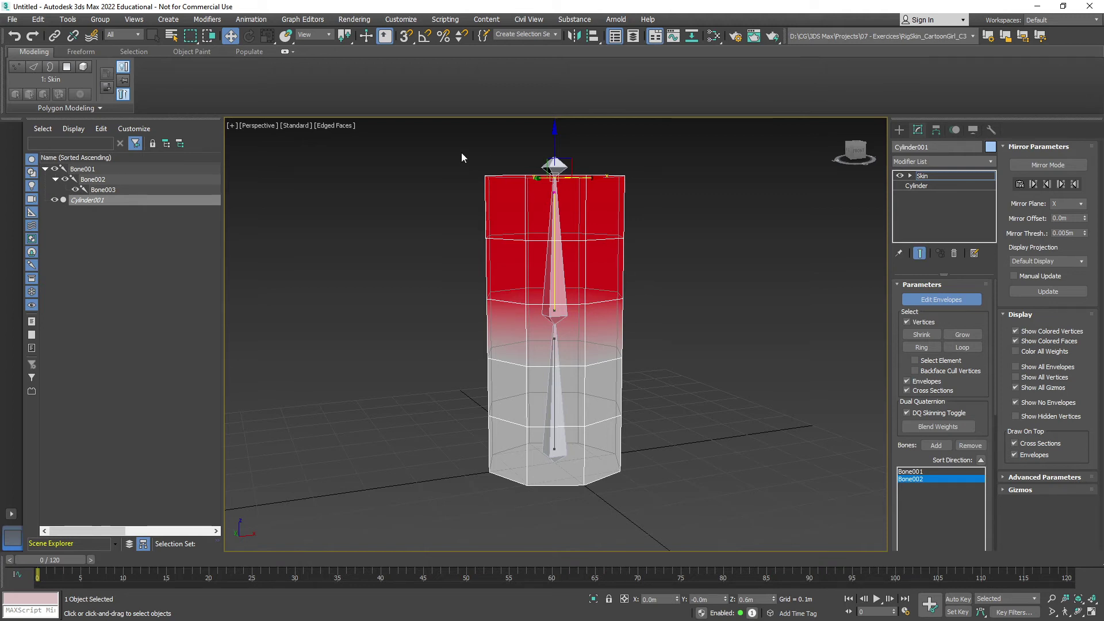
Step: Select the vertices in the upper three rings of the cylinder with Bone002's envelope active
{"action": "left_click_drag", "start_coordinate": [457, 150], "coordinate": [658, 315]}
{"action": "middle_click_drag", "start_coordinate": [633, 279], "coordinate": [618, 304], "text": "alt"}
{"action": "scroll", "coordinate": [586, 282], "scroll_direction": "up", "scroll_amount": 3}
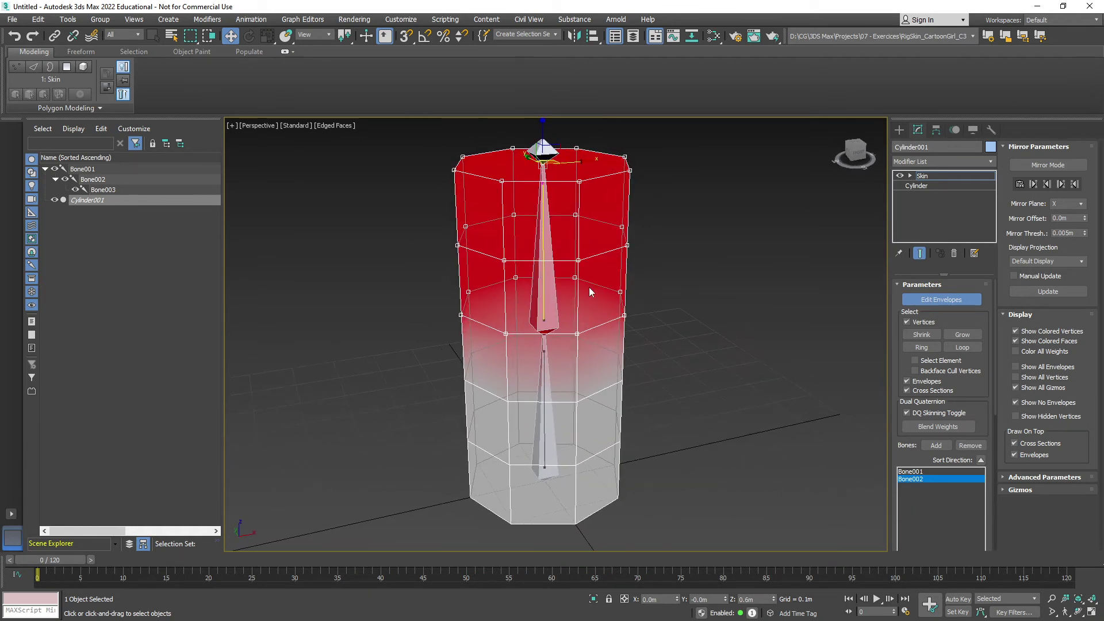
Step: Examine the weight blending on the cylinder around the joint between Bone001 and Bone002
{"action": "left_click_drag", "start_coordinate": [693, 193], "coordinate": [654, 217]}
{"action": "key", "text": "Escape"}
{"action": "middle_click_drag", "start_coordinate": [566, 291], "coordinate": [566, 282], "text": "alt"}
{"action": "key", "text": "ctrl+2"}
{"action": "mouse_move", "coordinate": [679, 189]}
{"action": "left_mouse_down"}
{"action": "mouse_move", "coordinate": [549, 305]}
{"action": "mouse_move", "coordinate": [569, 299]}
{"action": "left_mouse_up"}
{"action": "key", "text": "Escape"}
{"action": "scroll", "coordinate": [532, 337], "scroll_direction": "up", "scroll_amount": 5}
{"action": "key", "text": "ctrl+2"}
{"action": "mouse_move", "coordinate": [301, 253]}
{"action": "left_mouse_down"}
{"action": "mouse_move", "coordinate": [397, 309]}
{"action": "mouse_move", "coordinate": [561, 318]}
{"action": "left_mouse_up"}
{"action": "left_click_drag", "start_coordinate": [562, 320], "coordinate": [512, 331]}
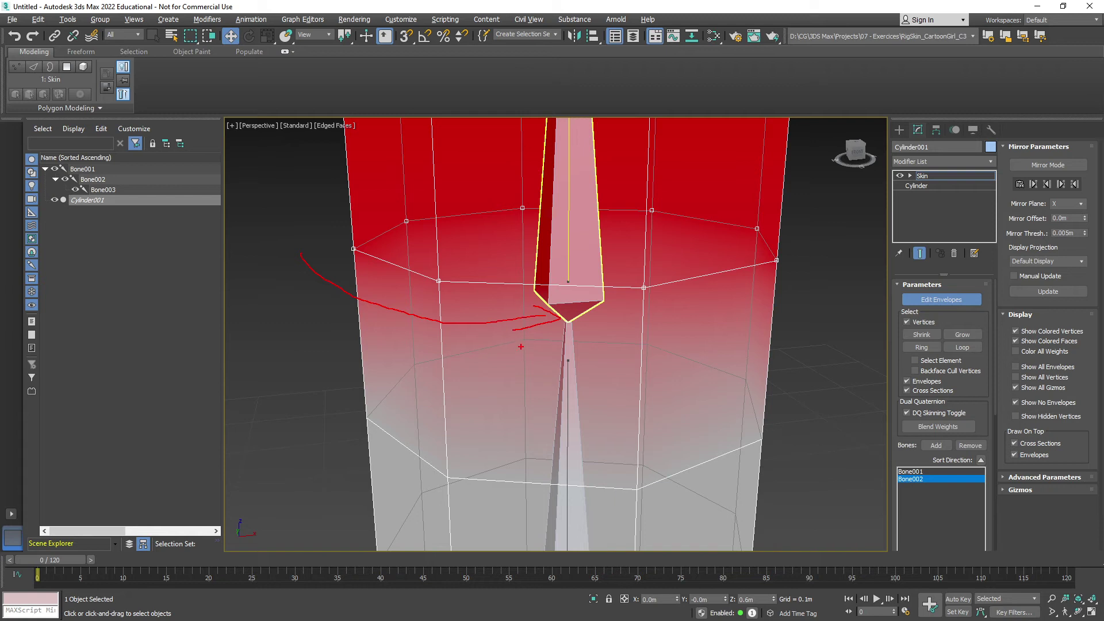
{"action": "key", "text": "Escape"}
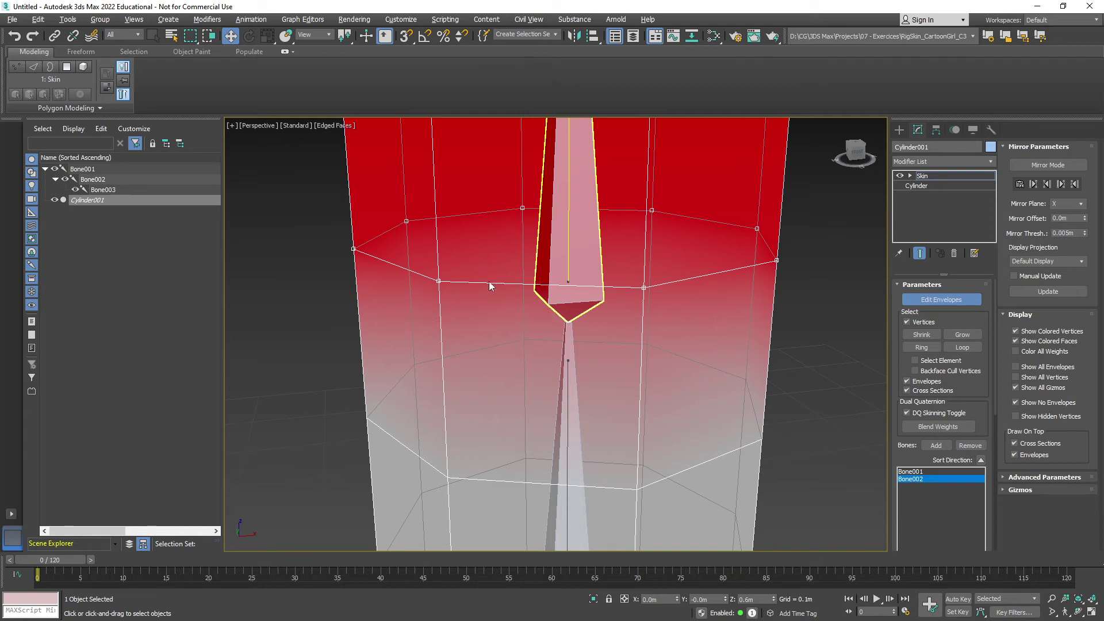
{"action": "scroll", "coordinate": [564, 318], "scroll_direction": "down", "scroll_amount": 5}
{"action": "scroll", "coordinate": [630, 354], "scroll_direction": "down", "scroll_amount": 6}
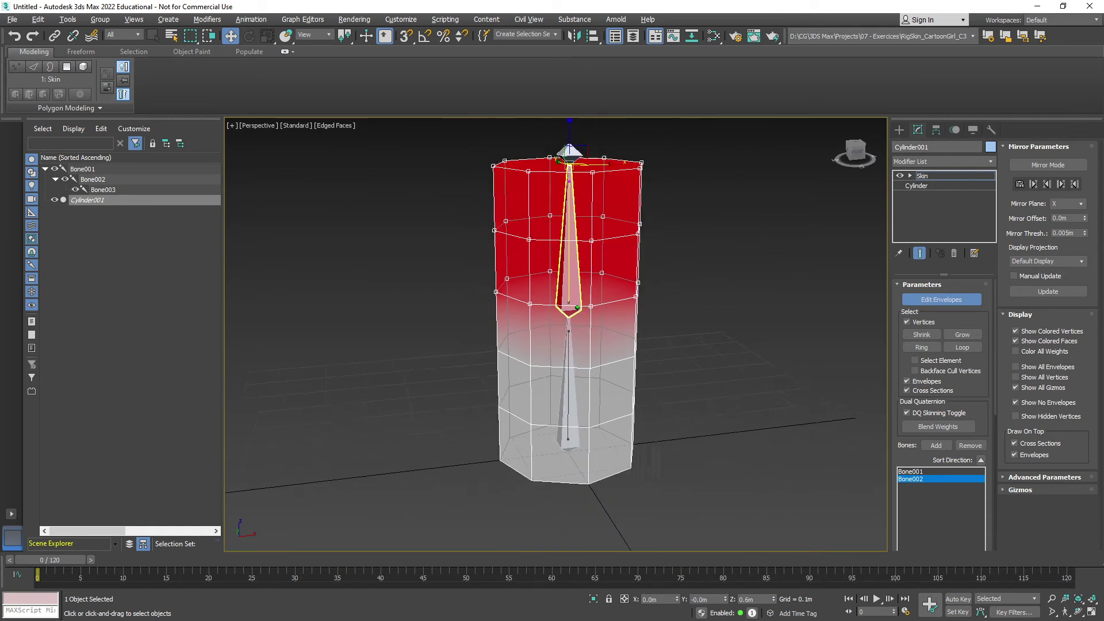
{"action": "scroll", "coordinate": [613, 342], "scroll_direction": "up", "scroll_amount": 4}
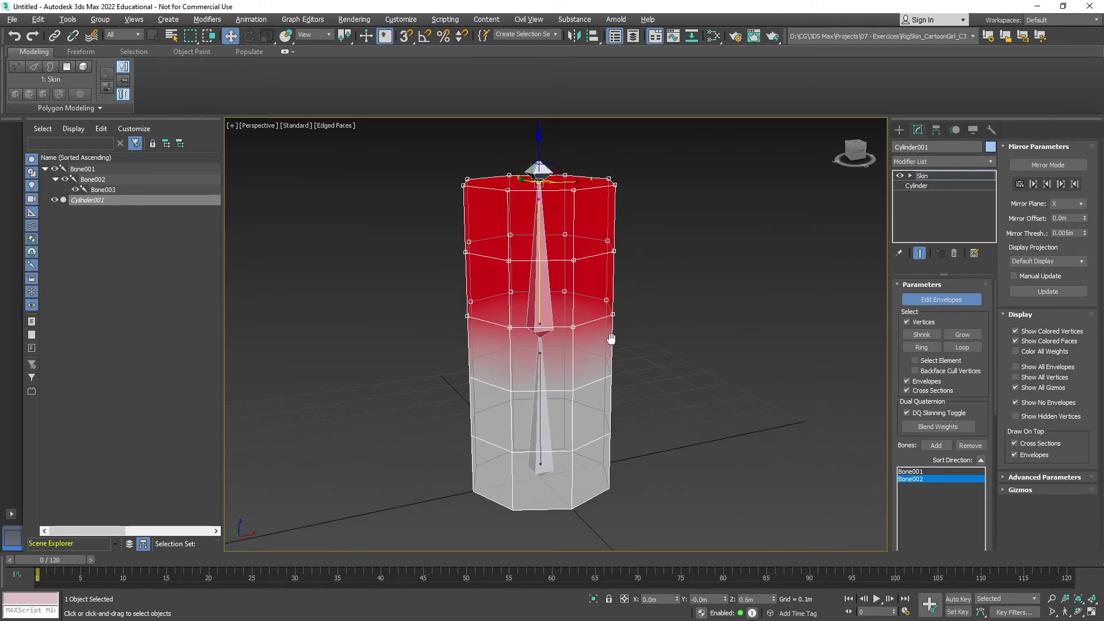
{"action": "middle_click_drag", "start_coordinate": [615, 345], "coordinate": [617, 353]}
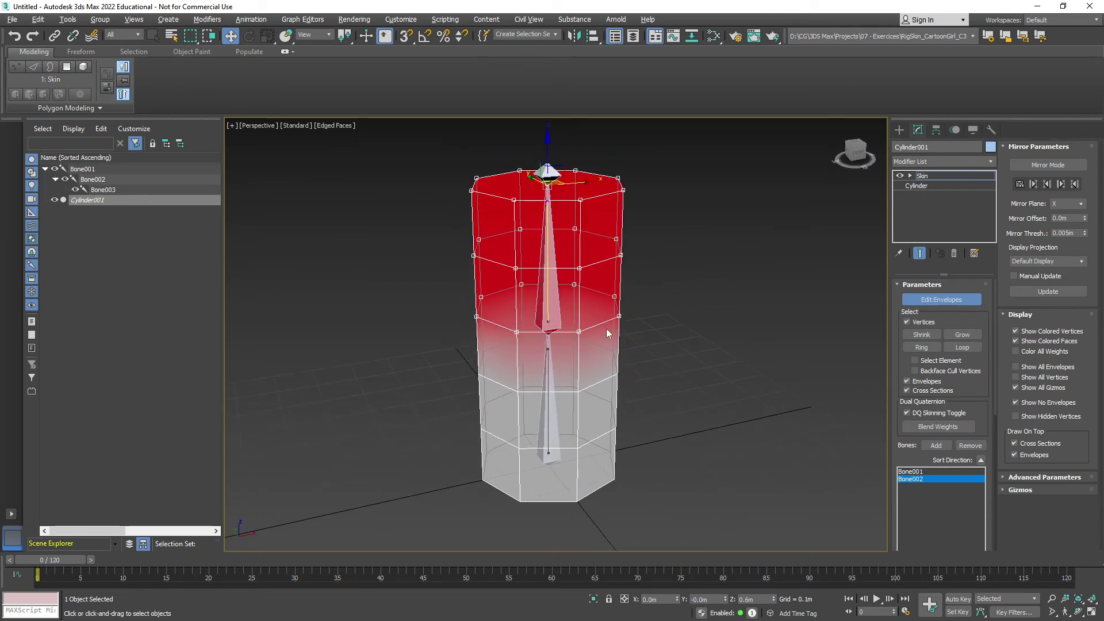
Step: Select Bone002 and inspect its pivot at the joint with the Move and Rotate gizmos
{"action": "left_click", "coordinate": [94, 180]}
{"action": "scroll", "coordinate": [592, 353], "scroll_direction": "up", "scroll_amount": 5}
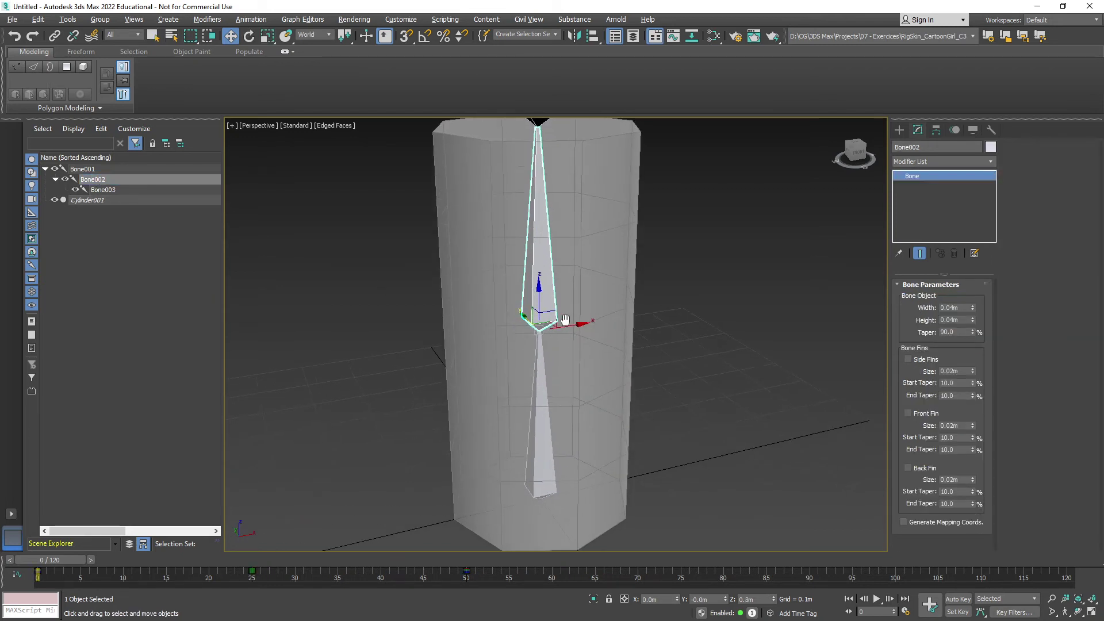
{"action": "mouse_move", "coordinate": [555, 315]}
{"action": "left_mouse_down"}
{"action": "mouse_move", "coordinate": [490, 324]}
{"action": "mouse_move", "coordinate": [607, 317]}
{"action": "mouse_move", "coordinate": [575, 323]}
{"action": "mouse_move", "coordinate": [562, 313]}
{"action": "left_mouse_up"}
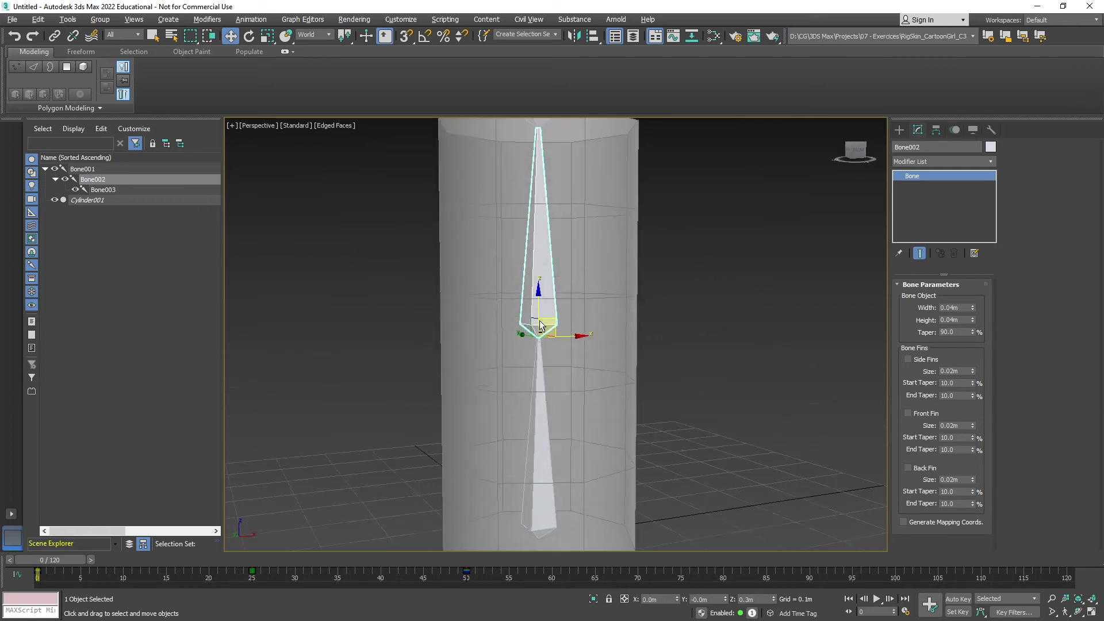
{"action": "left_click_drag", "start_coordinate": [390, 347], "coordinate": [523, 332]}
{"action": "key", "text": "Escape"}
{"action": "key", "text": "e"}
{"action": "mouse_move", "coordinate": [512, 310]}
{"action": "left_mouse_down"}
{"action": "mouse_move", "coordinate": [557, 455]}
{"action": "mouse_move", "coordinate": [434, 309]}
{"action": "mouse_move", "coordinate": [363, 322]}
{"action": "mouse_move", "coordinate": [650, 319]}
{"action": "mouse_move", "coordinate": [515, 313]}
{"action": "left_mouse_up"}
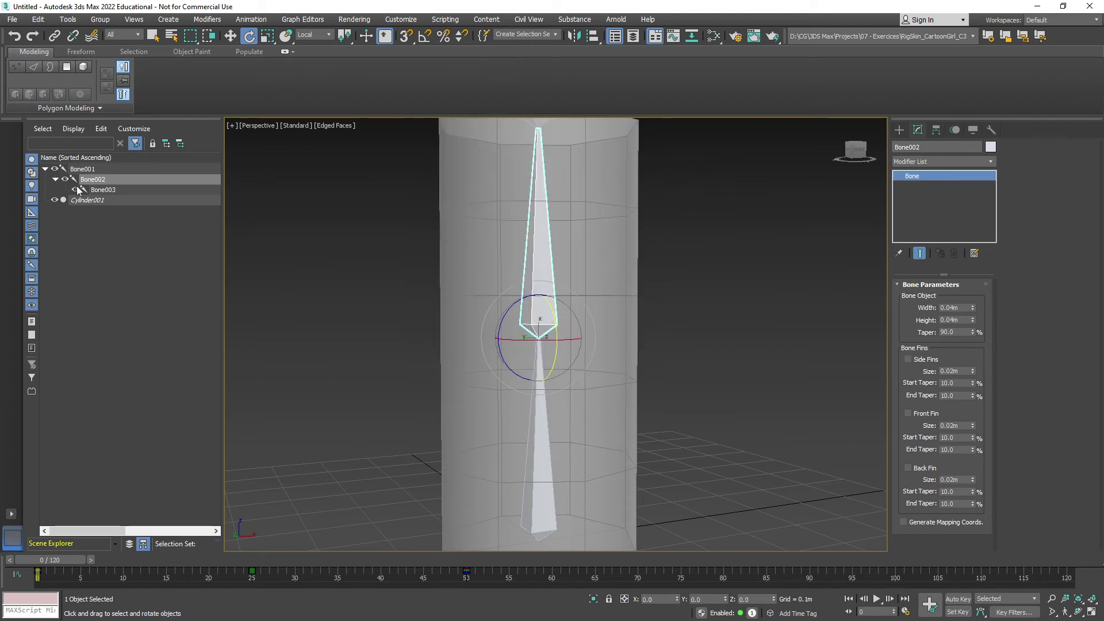
Step: Reselect the cylinder and return to Edit Envelopes in its Skin modifier
{"action": "left_click", "coordinate": [87, 202]}
{"action": "left_click", "coordinate": [948, 303]}
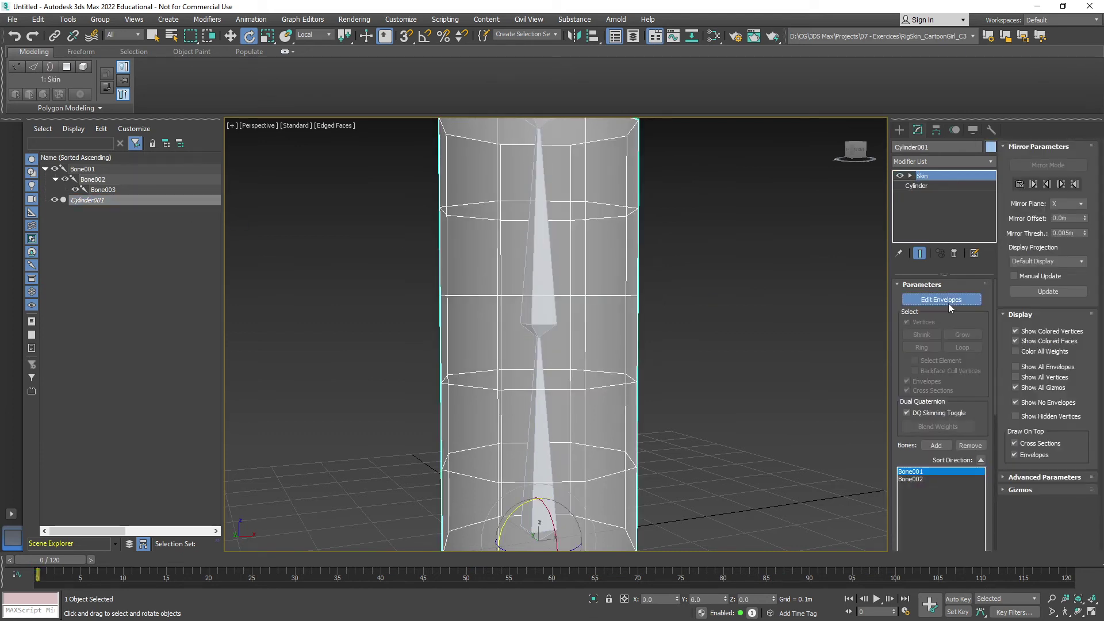
{"action": "scroll", "coordinate": [541, 313], "scroll_direction": "down", "scroll_amount": 5}
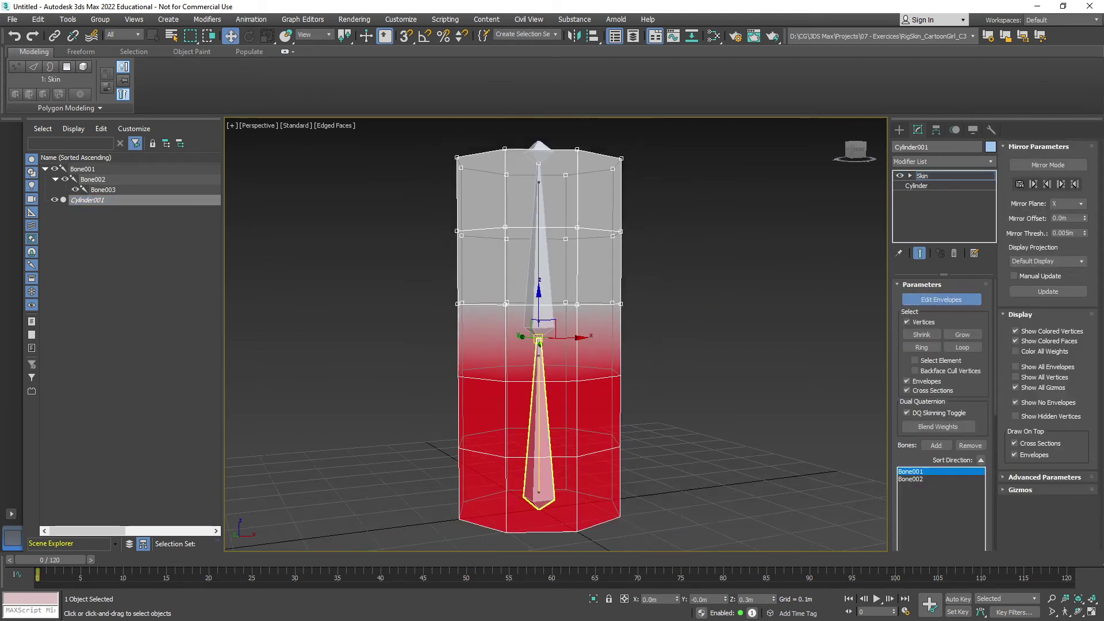
Step: Make Bone002's envelope active and scrub the timeline to frame 49 to check how the cylinder follows the bones
{"action": "left_click", "coordinate": [533, 270]}
{"action": "middle_click_drag", "start_coordinate": [573, 336], "coordinate": [562, 354]}
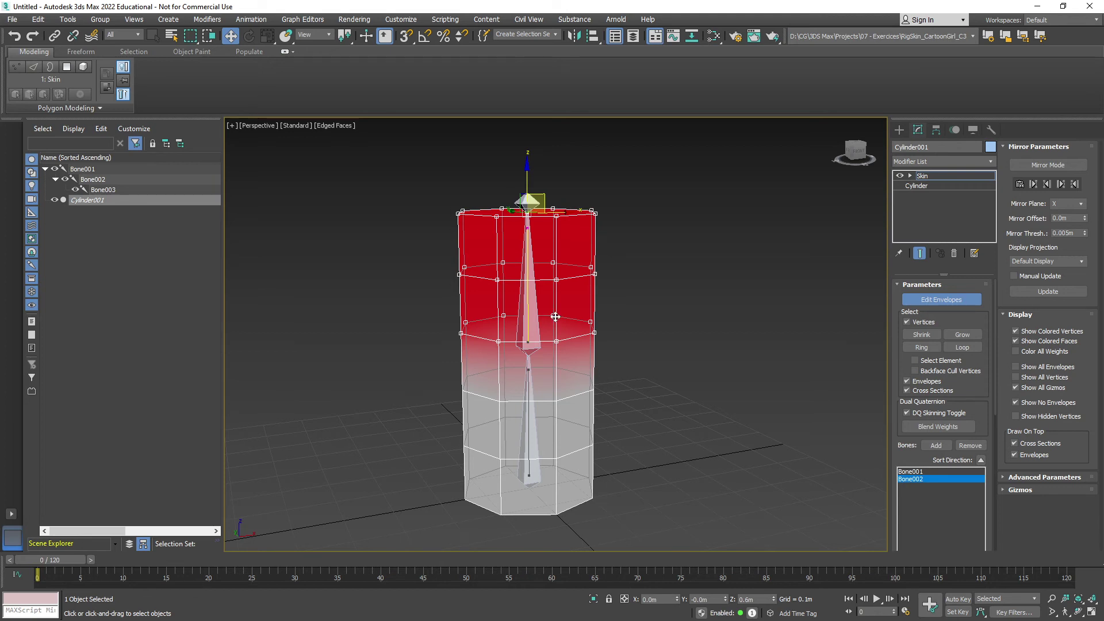
{"action": "left_click_drag", "start_coordinate": [64, 557], "coordinate": [458, 570]}
{"action": "key", "text": "w"}
{"action": "mouse_move", "coordinate": [661, 352]}
{"action": "left_mouse_down"}
{"action": "mouse_move", "coordinate": [535, 426]}
{"action": "mouse_move", "coordinate": [568, 427]}
{"action": "left_mouse_up"}
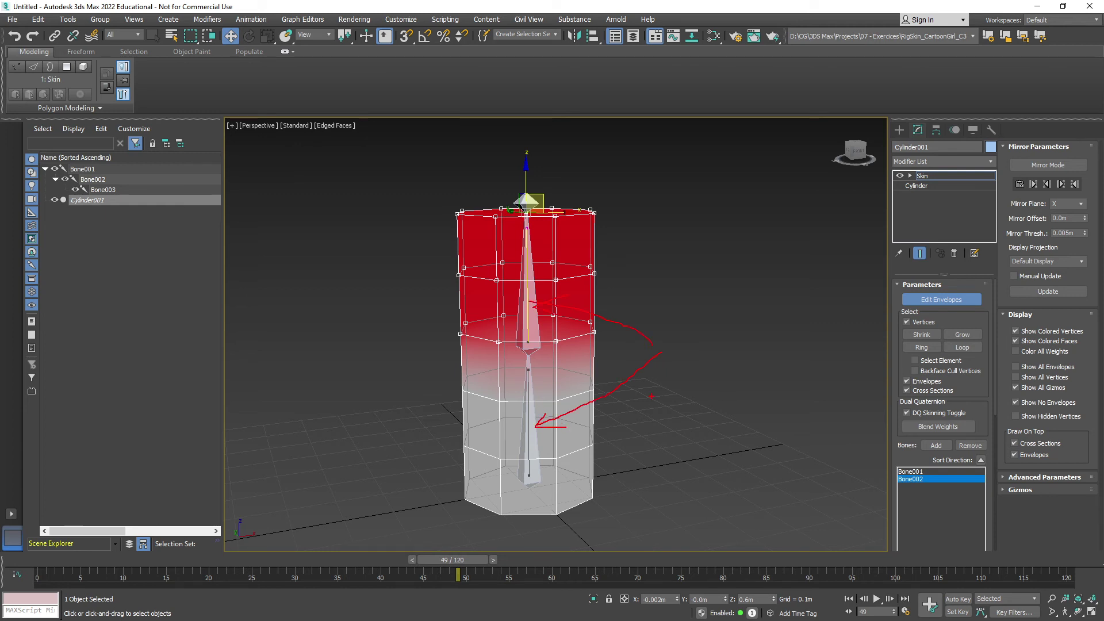
{"action": "key", "text": "Escape"}
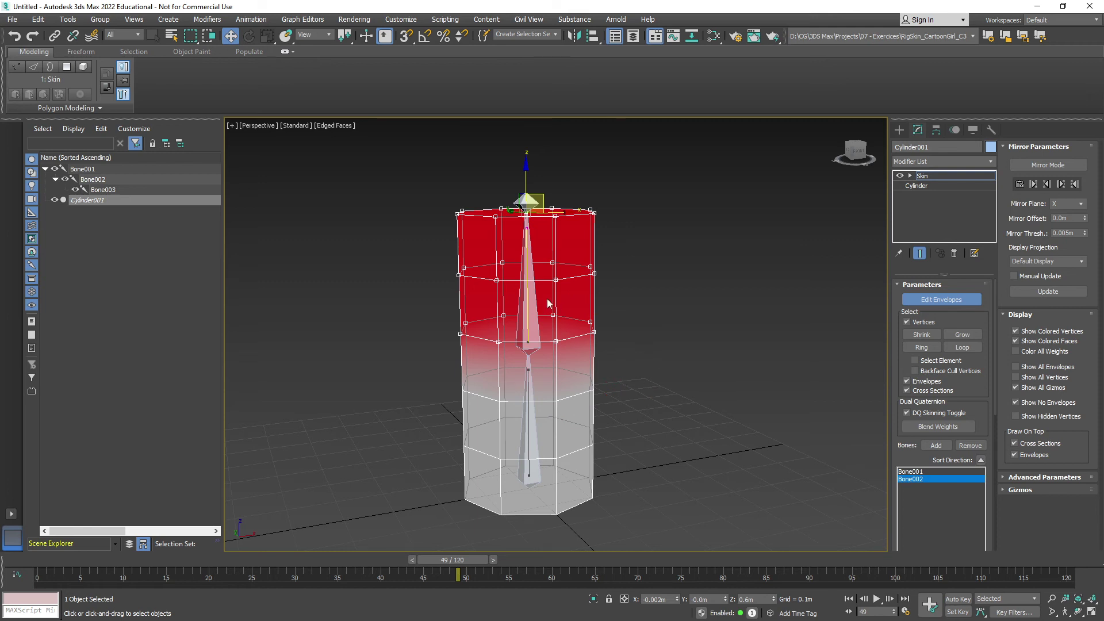
Step: Scrub the animation to frame 102 and back to frame 0, examining the cylinder's weighting around the bone joint
{"action": "mouse_move", "coordinate": [437, 165]}
{"action": "left_mouse_down"}
{"action": "mouse_move", "coordinate": [409, 183]}
{"action": "mouse_move", "coordinate": [478, 360]}
{"action": "mouse_move", "coordinate": [582, 180]}
{"action": "mouse_move", "coordinate": [509, 158]}
{"action": "left_mouse_up"}
{"action": "key", "text": "Escape"}
{"action": "left_click_drag", "start_coordinate": [437, 564], "coordinate": [908, 567]}
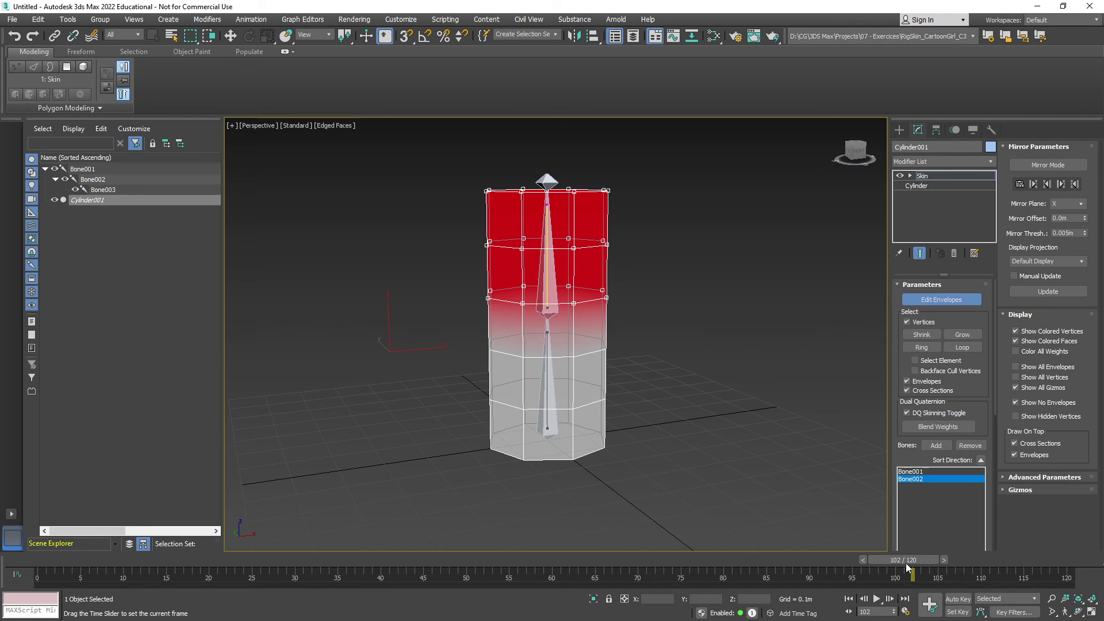
{"action": "left_click_drag", "start_coordinate": [907, 568], "coordinate": [60, 553]}
{"action": "key", "text": "w"}
{"action": "scroll", "coordinate": [626, 311], "scroll_direction": "up", "scroll_amount": 1}
{"action": "middle_click_drag", "start_coordinate": [627, 310], "coordinate": [631, 334], "text": "alt"}
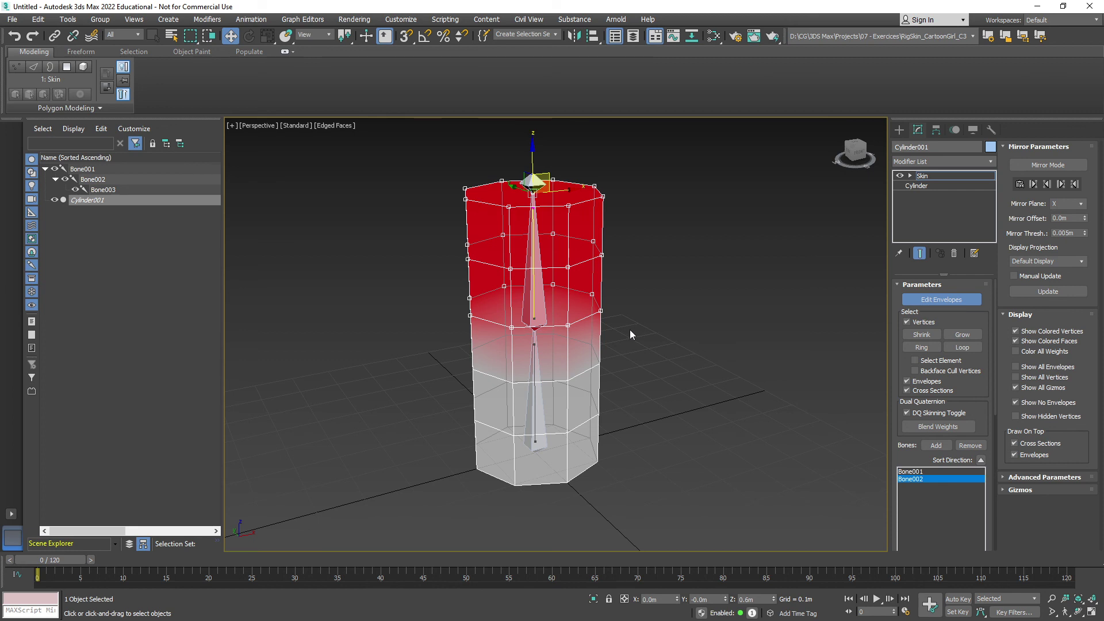
{"action": "middle_click_drag", "start_coordinate": [616, 322], "coordinate": [606, 314], "text": "alt"}
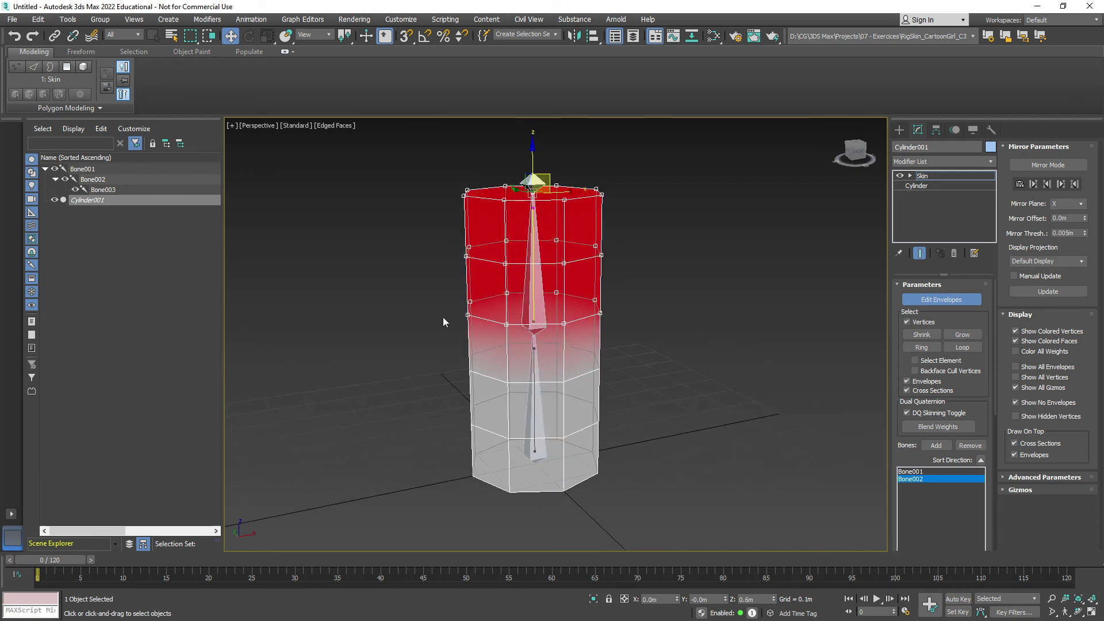